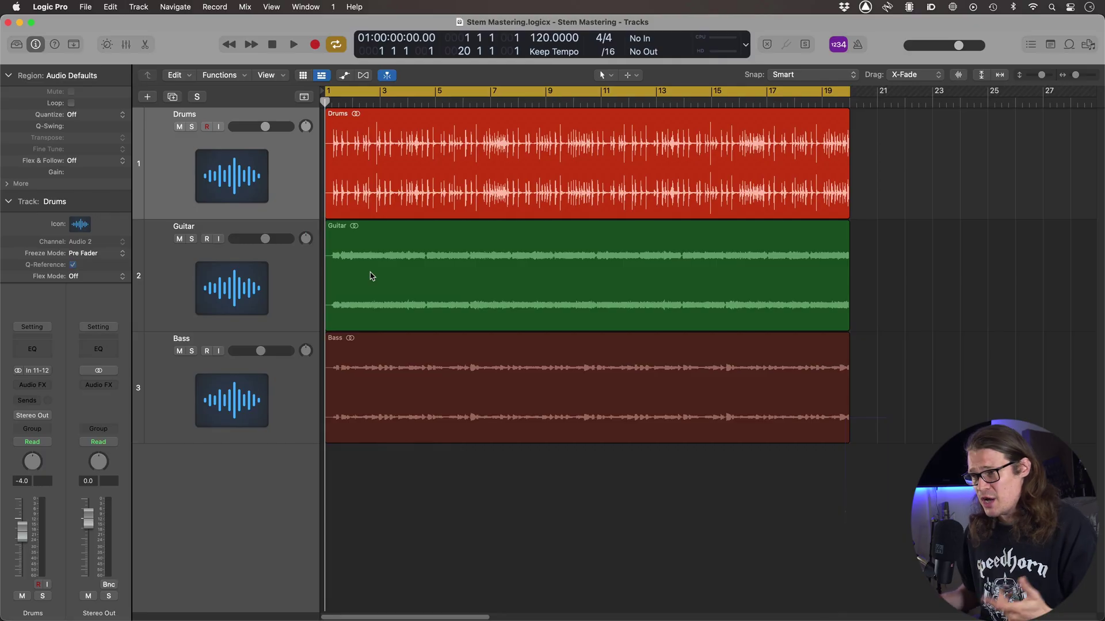
After clicking through the Guitar and Bass regions, select Drums and open Selection-Based Processing (Ctrl-Shift-P).
{"action": "left_click", "coordinate": [466, 144]}
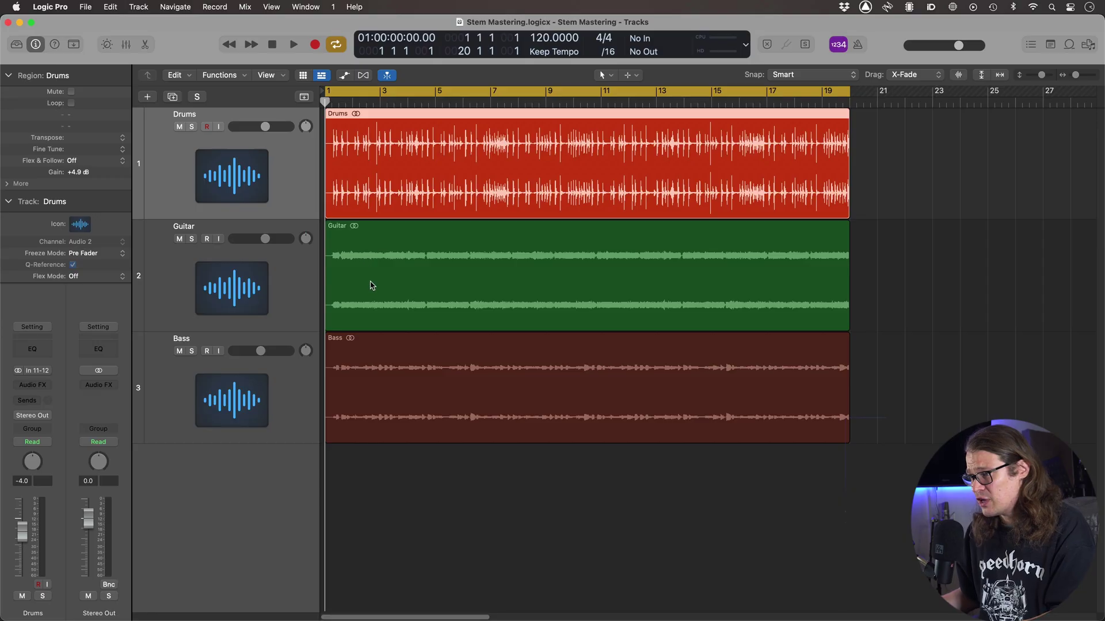
{"action": "left_click", "coordinate": [469, 308]}
{"action": "left_click", "coordinate": [450, 374]}
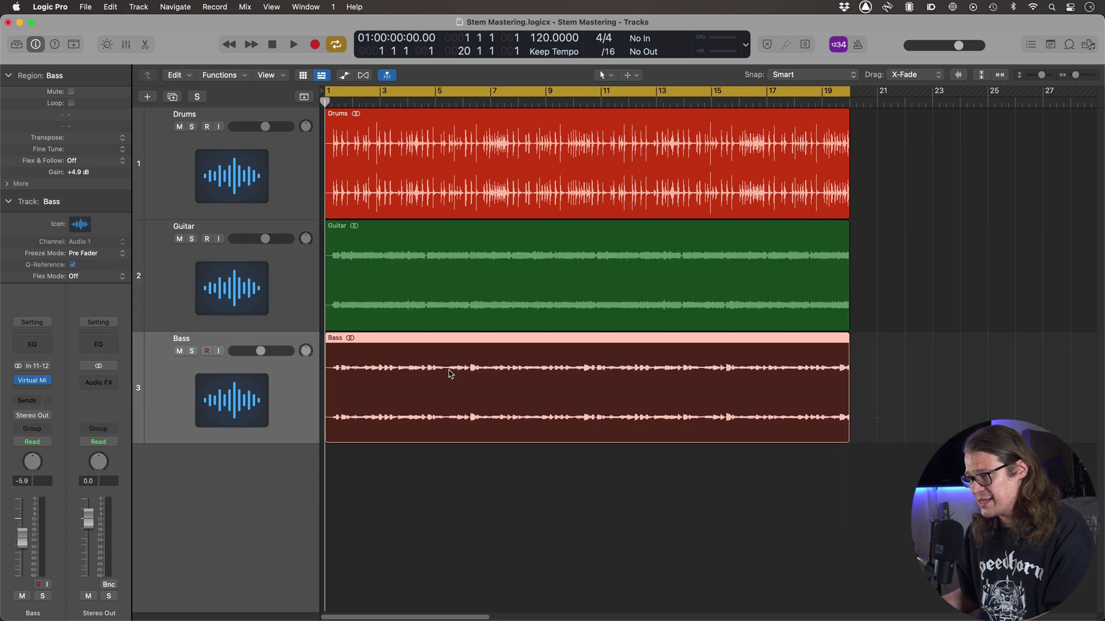
{"action": "left_click", "coordinate": [466, 482]}
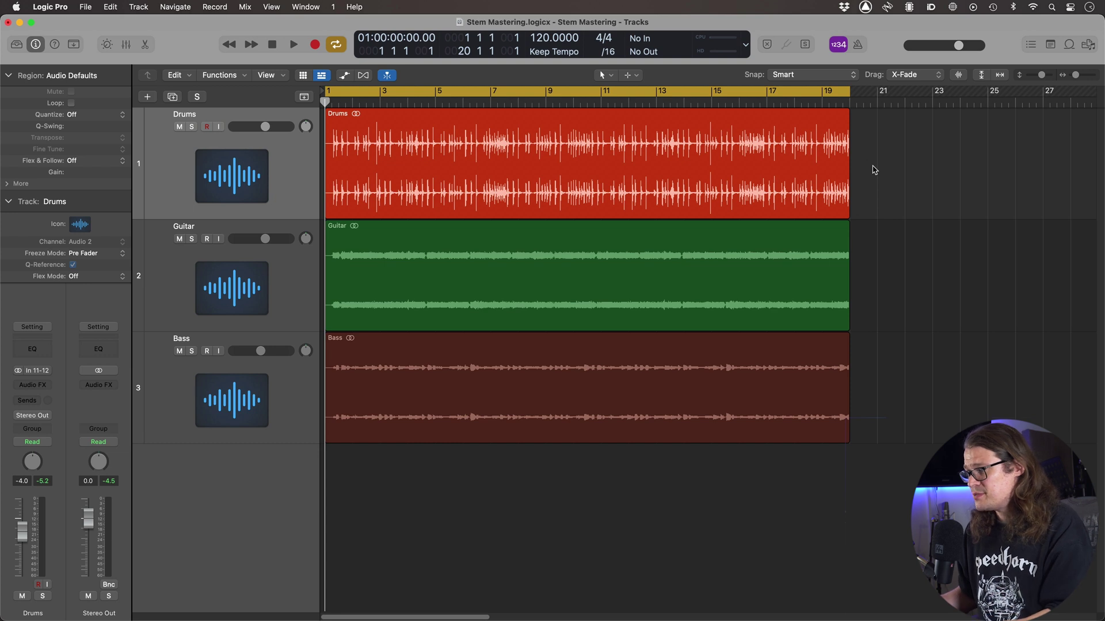
{"action": "left_click", "coordinate": [603, 176]}
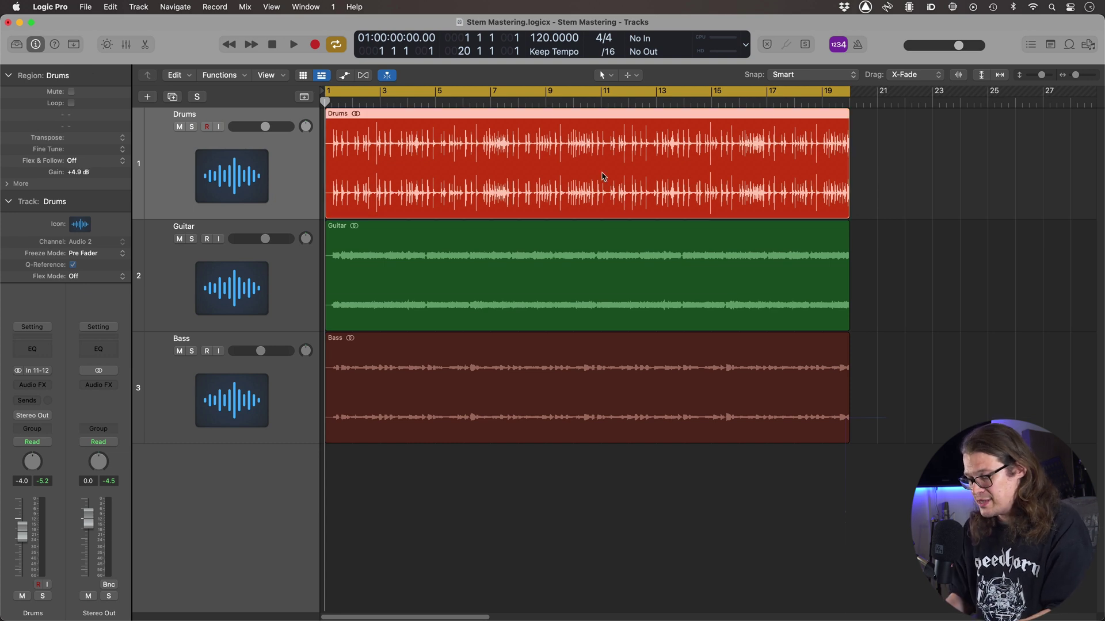
{"action": "key", "text": "ctrl+shift+p"}
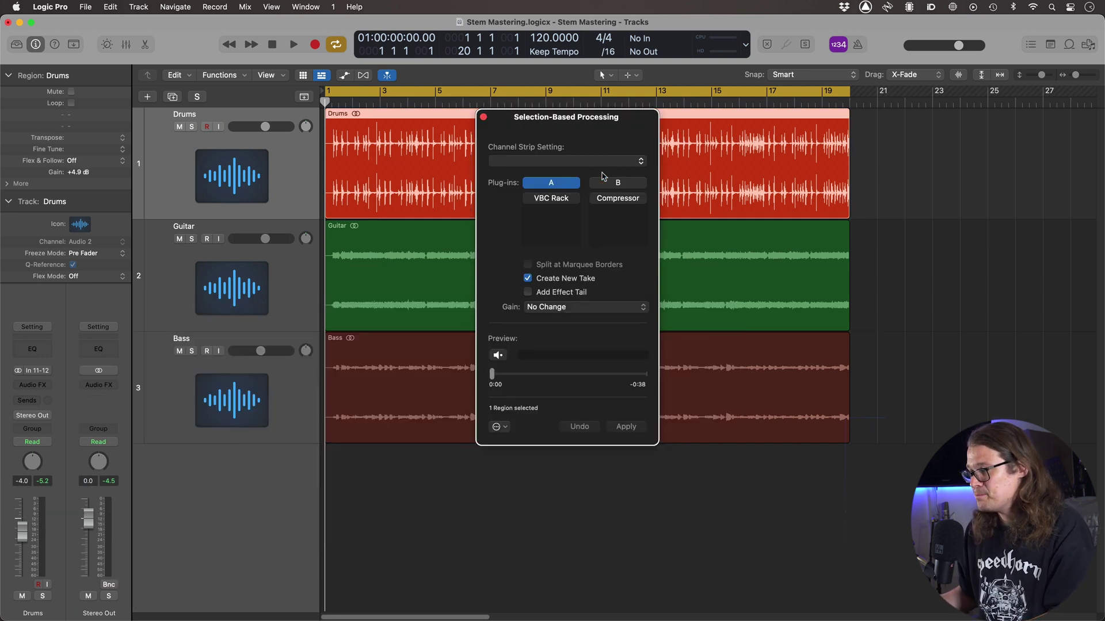
Inspect chain A's VBC Rack, then switch to chain B and open its Compressor.
{"action": "left_click_drag", "start_coordinate": [578, 125], "coordinate": [551, 119]}
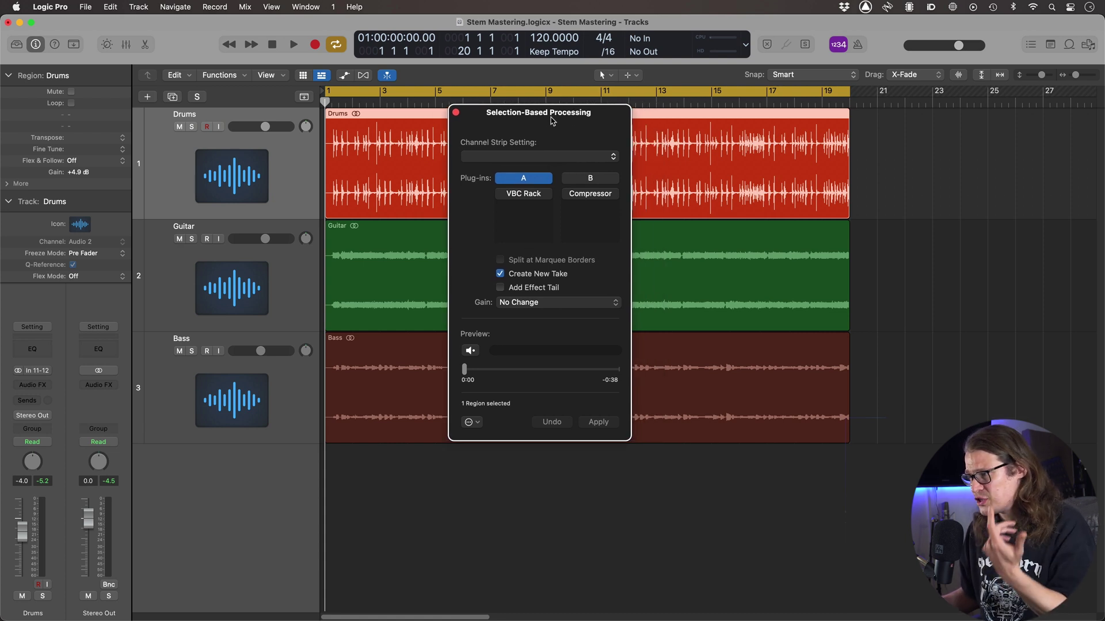
{"action": "left_click", "coordinate": [515, 196]}
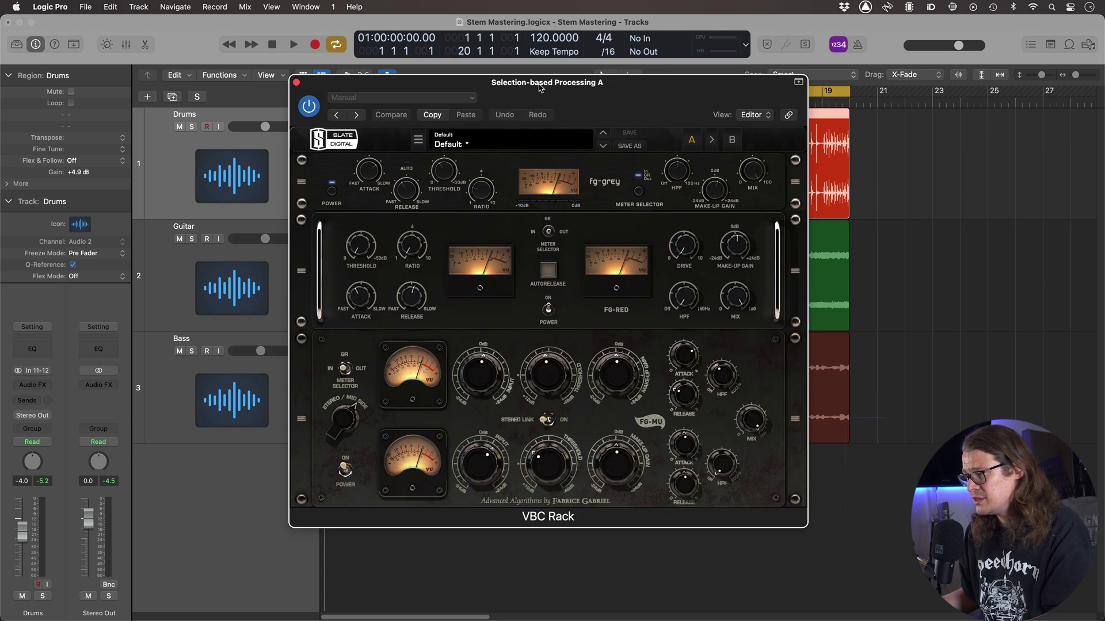
{"action": "left_click", "coordinate": [297, 83]}
{"action": "left_click", "coordinate": [594, 179]}
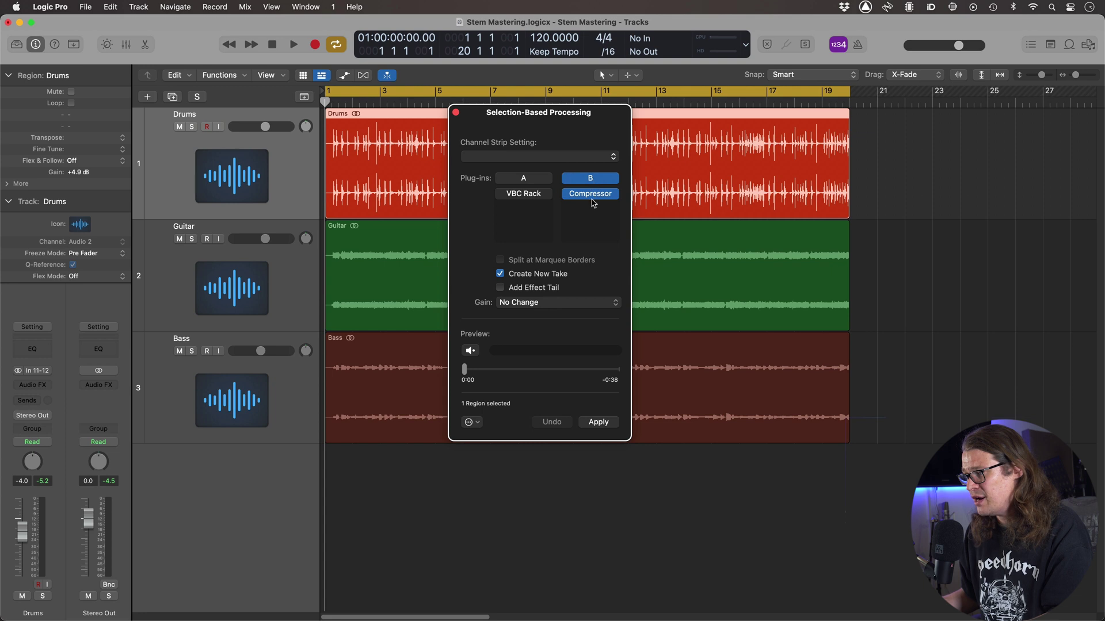
{"action": "left_click", "coordinate": [591, 194]}
Review the Vintage VCA Compressor settings, close the Compressor window, and make chain A active again.
{"action": "left_click_drag", "start_coordinate": [630, 205], "coordinate": [500, 57]}
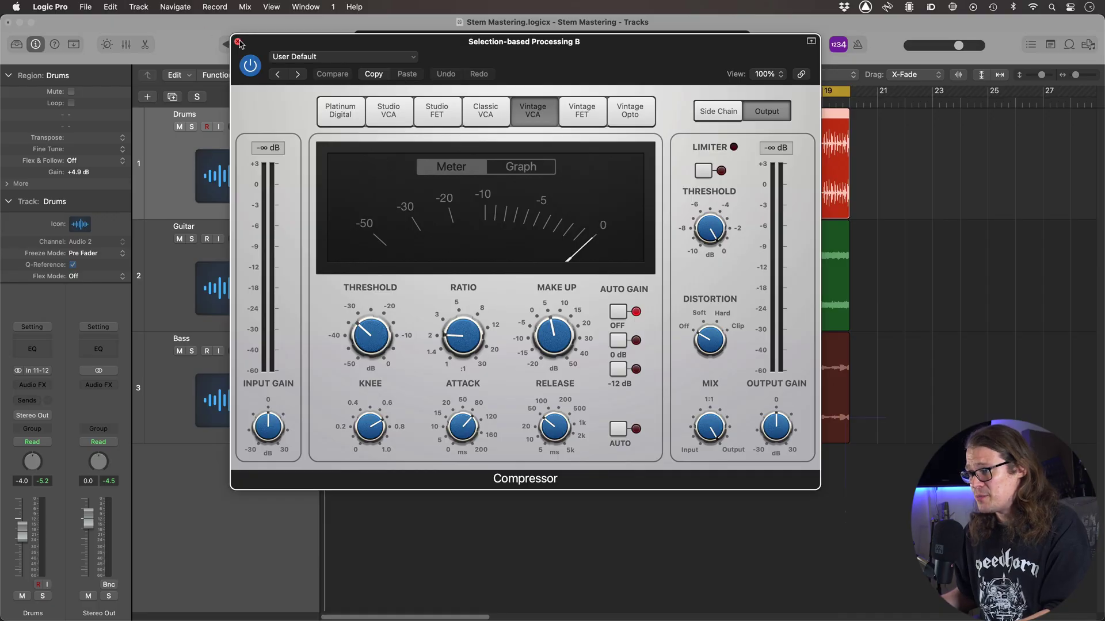
{"action": "left_click", "coordinate": [237, 41]}
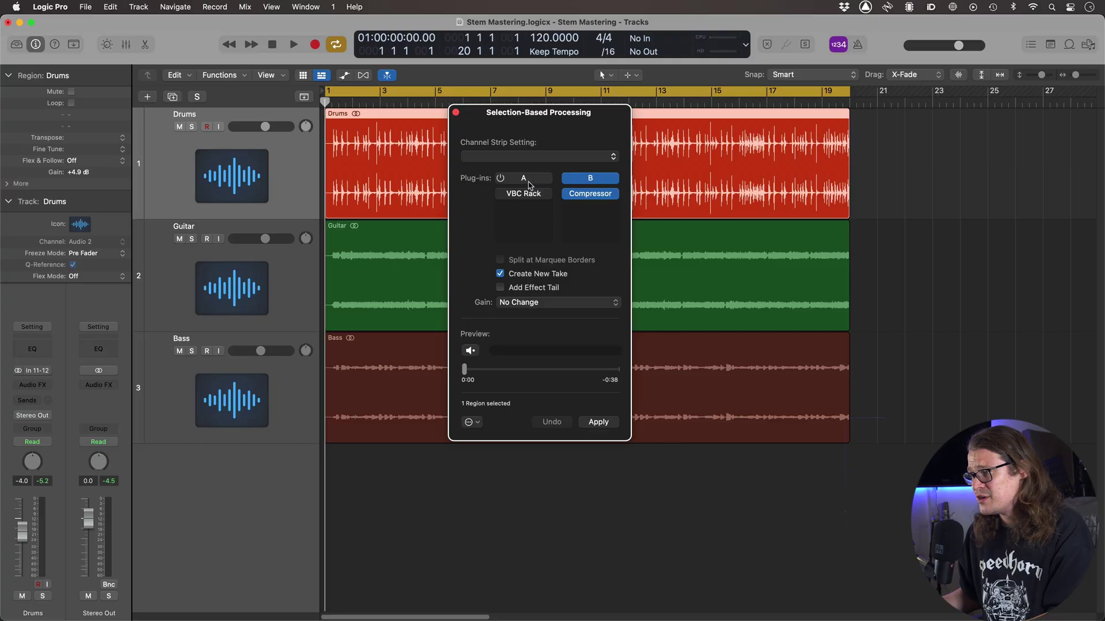
{"action": "left_click", "coordinate": [529, 182]}
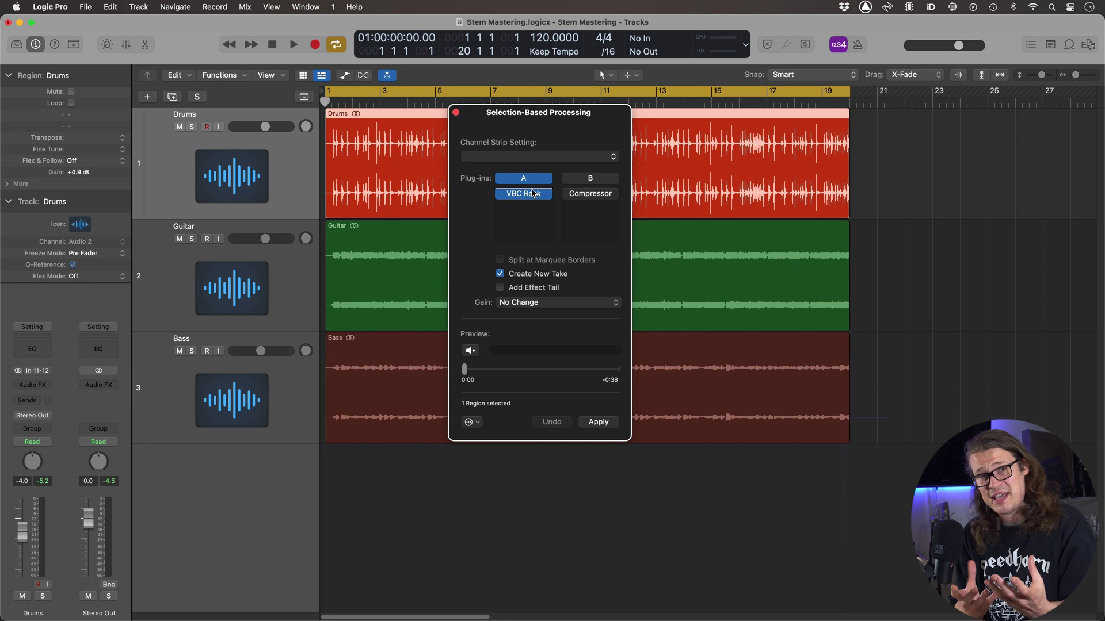
Play the soloed drums while toggling between chains B, A and B again.
{"action": "key", "text": "space"}
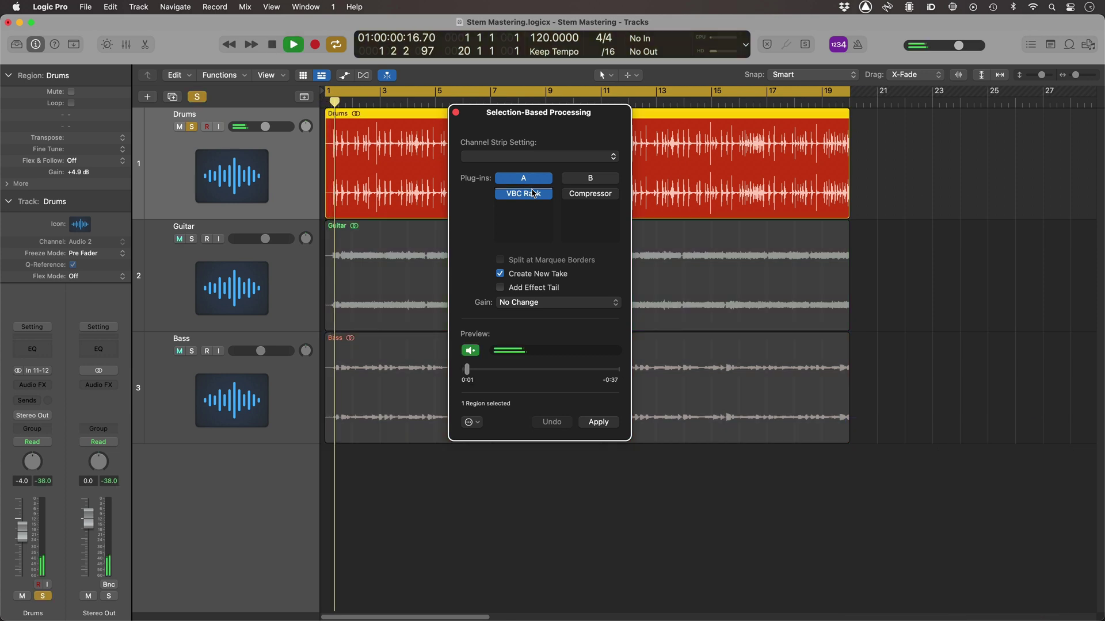
{"action": "left_click", "coordinate": [590, 179]}
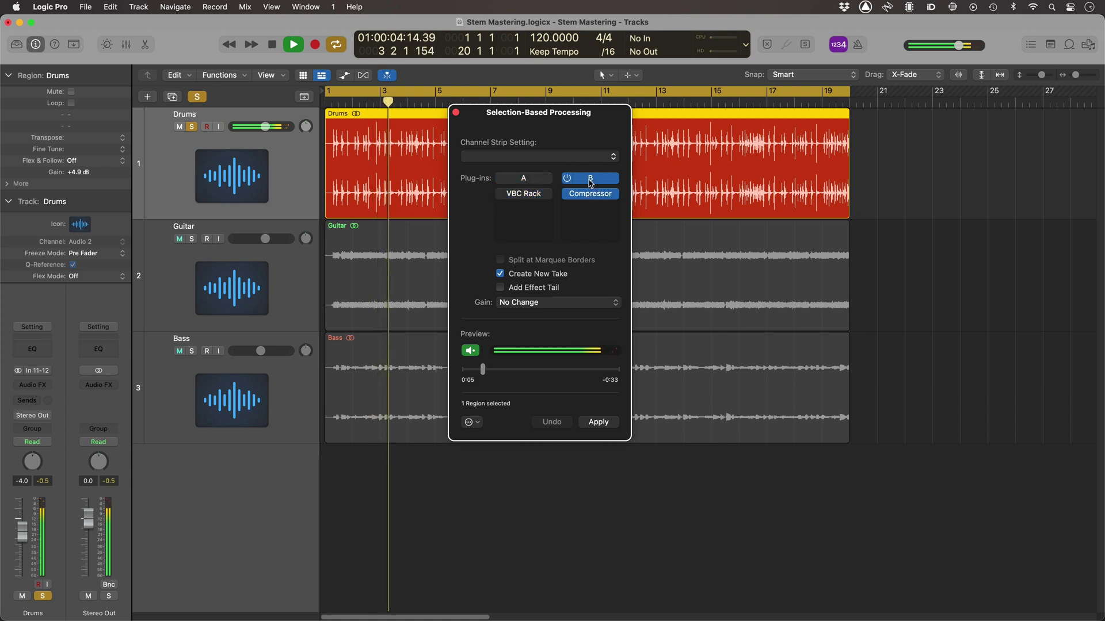
{"action": "left_click", "coordinate": [526, 180]}
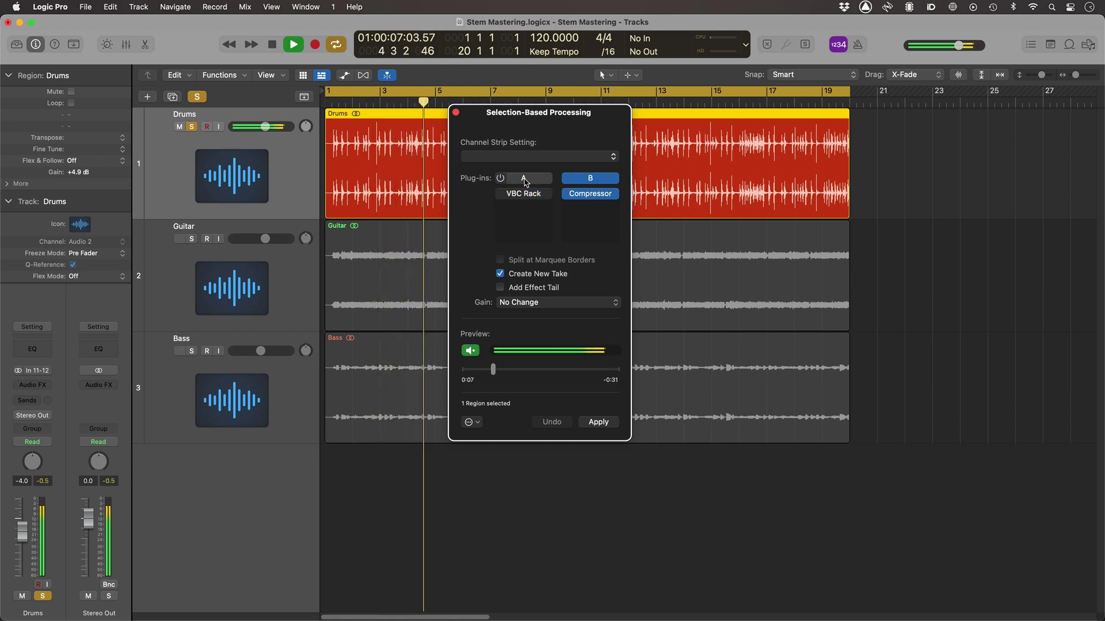
{"action": "left_click", "coordinate": [591, 180]}
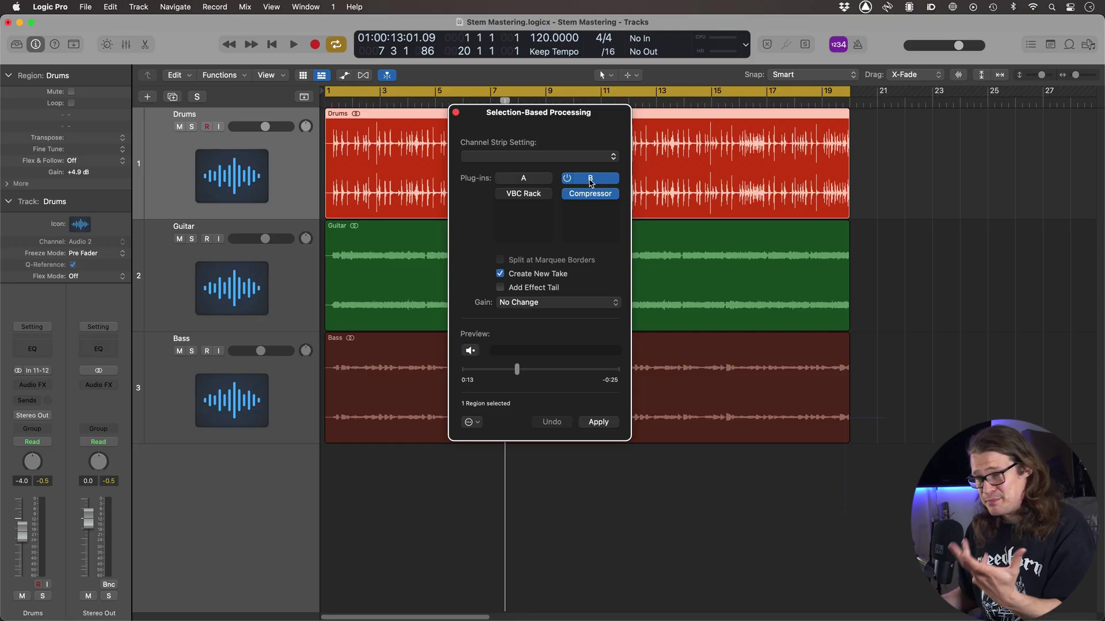
Add a stereo Channel EQ after the Compressor, Side Only, boosting 5000 Hz by 3.8 dB.
{"action": "left_click", "coordinate": [591, 207]}
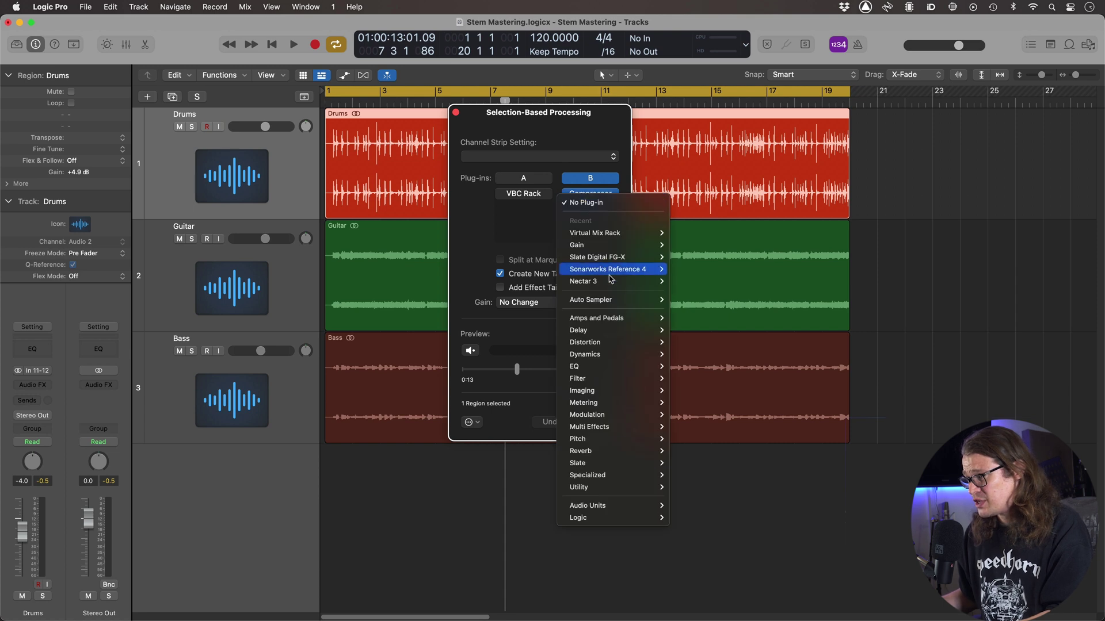
{"action": "mouse_move", "coordinate": [631, 368]}
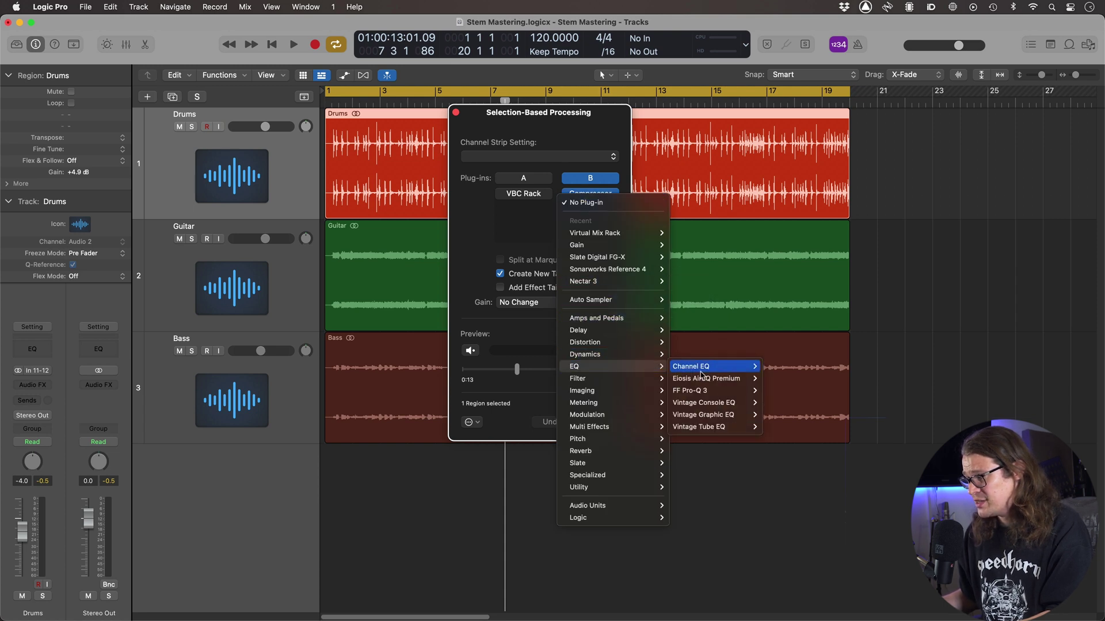
{"action": "left_click", "coordinate": [771, 367]}
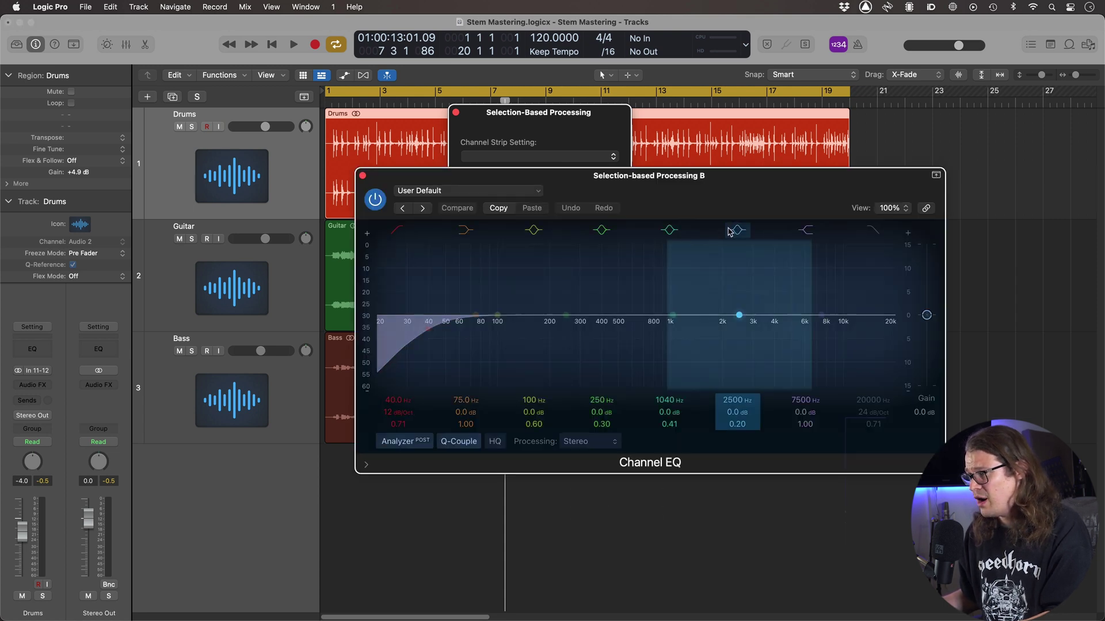
{"action": "left_click_drag", "start_coordinate": [705, 191], "coordinate": [652, 145]}
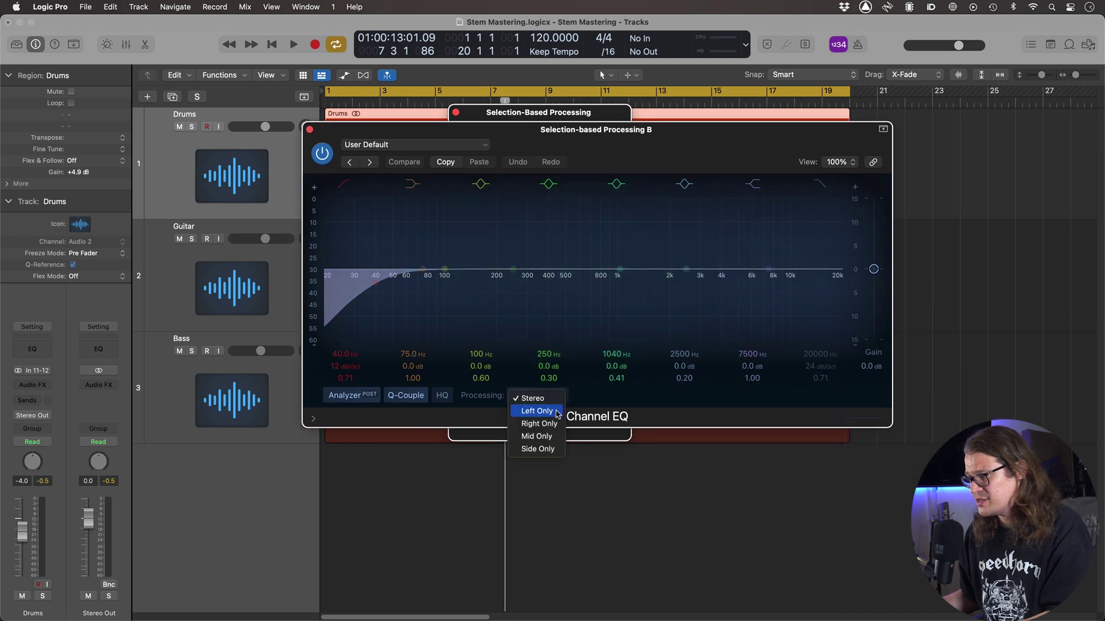
{"action": "left_click", "coordinate": [551, 449]}
{"action": "left_click_drag", "start_coordinate": [686, 271], "coordinate": [739, 250]}
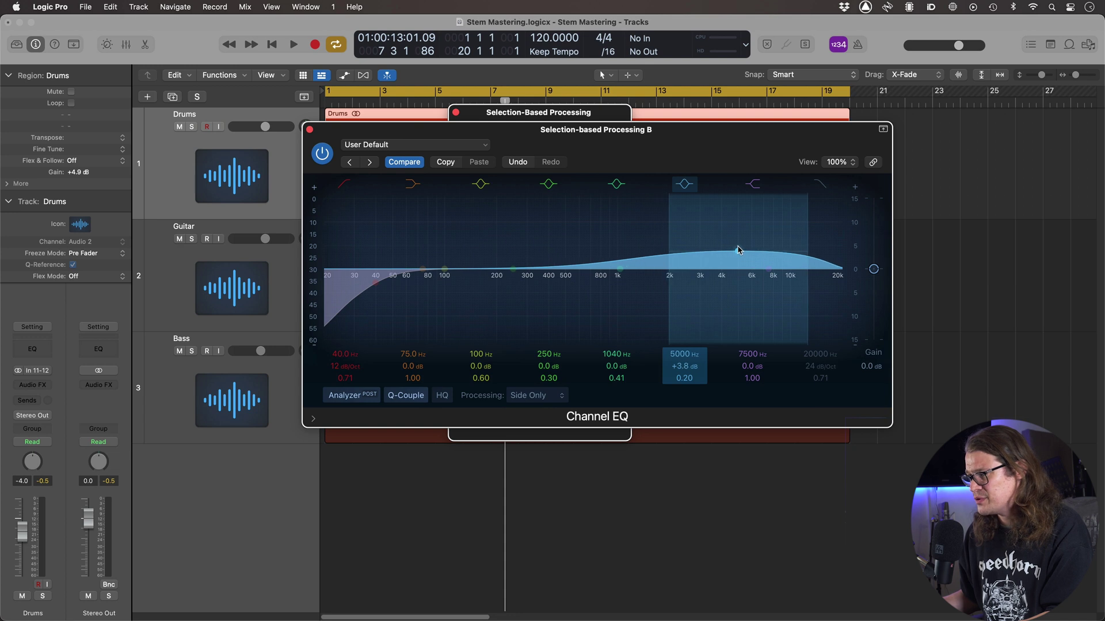
{"action": "left_click", "coordinate": [310, 130]}
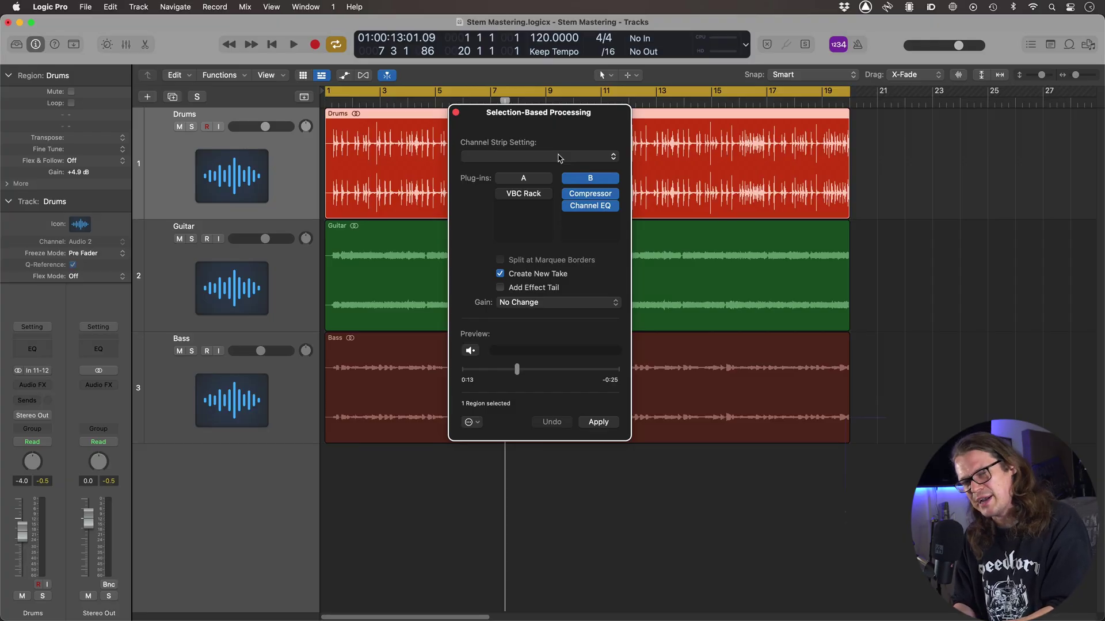
{"action": "key", "text": "Return"}
Preview from the start comparing chains A and B, then apply chain B as take Drums_1.
{"action": "key", "text": "space"}
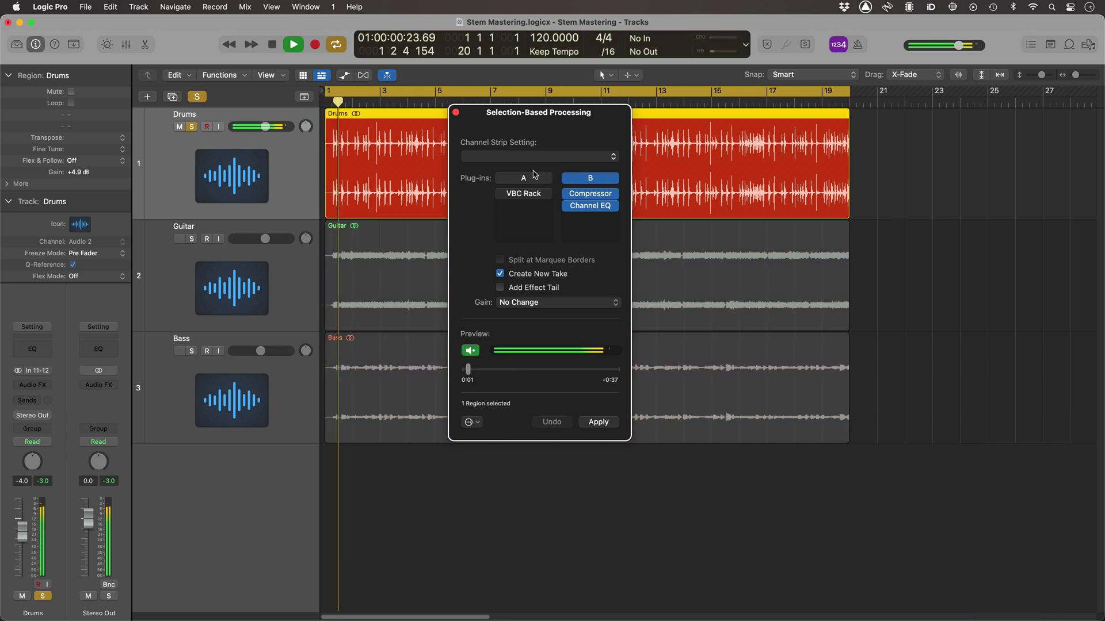
{"action": "left_click", "coordinate": [526, 178]}
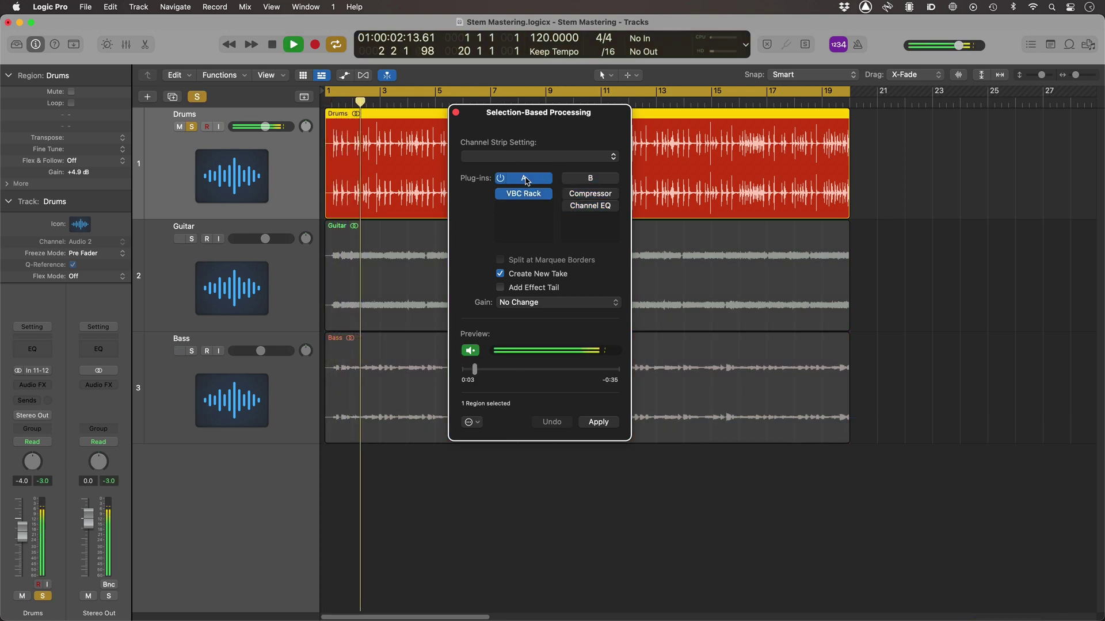
{"action": "left_click", "coordinate": [590, 180]}
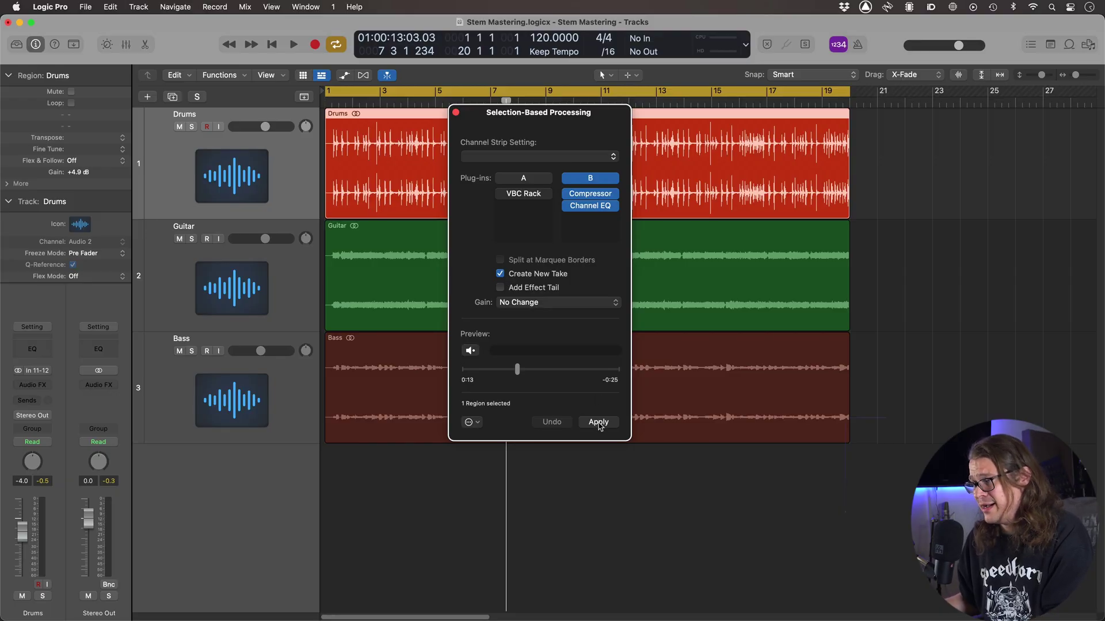
{"action": "left_click", "coordinate": [599, 423]}
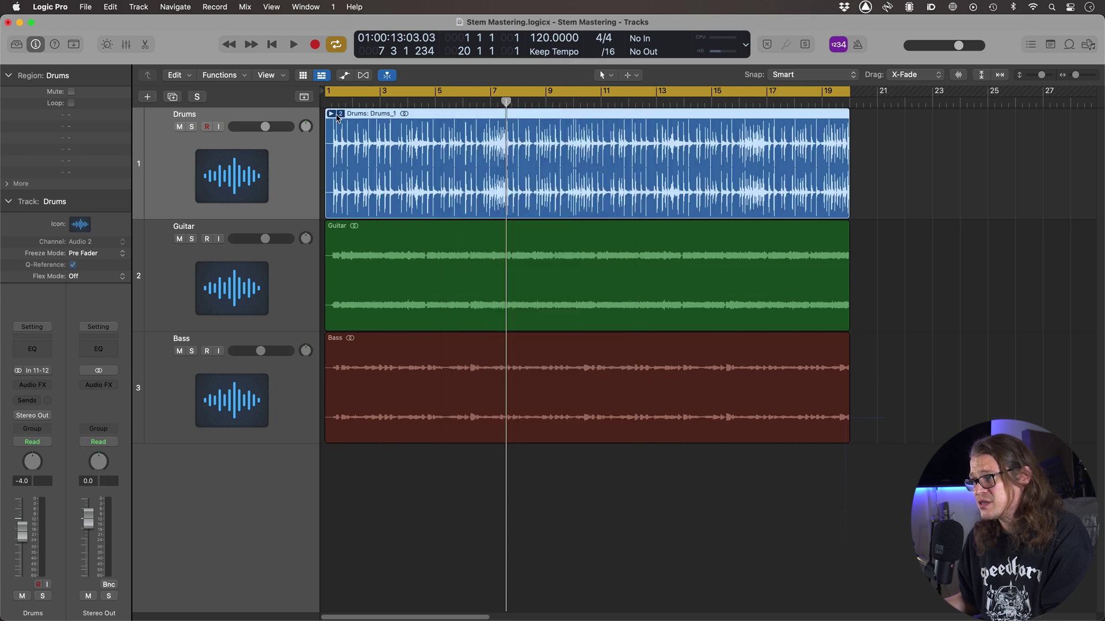
Apply chain A as take Drums_2, then comp take 2 for bars 1–6 and take 1 for bars 6–10.
{"action": "left_click", "coordinate": [333, 115]}
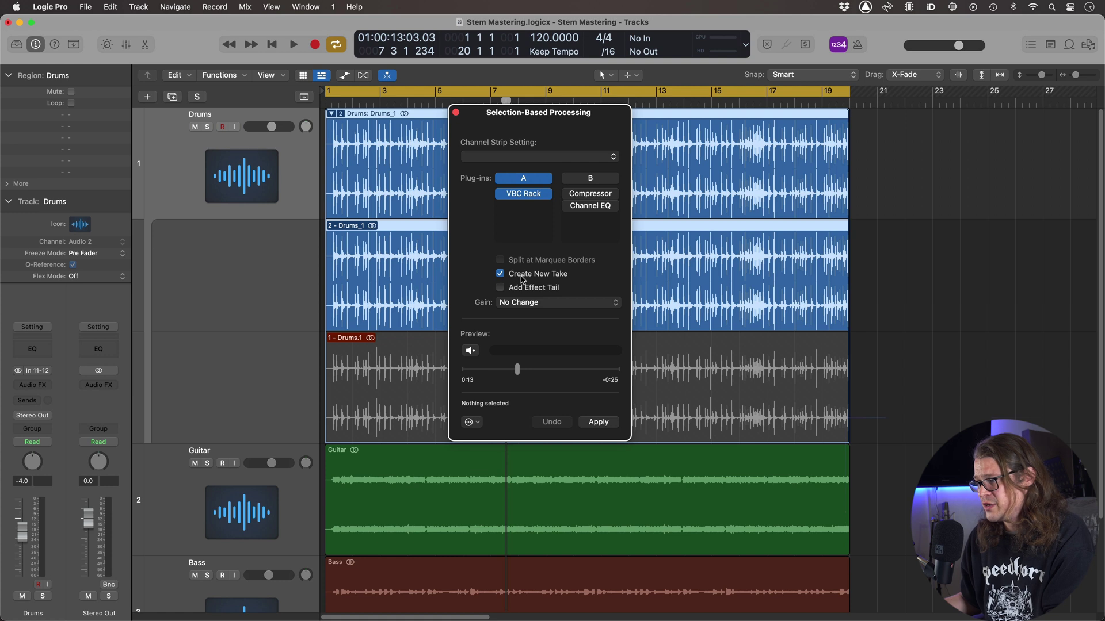
{"action": "left_click", "coordinate": [602, 423]}
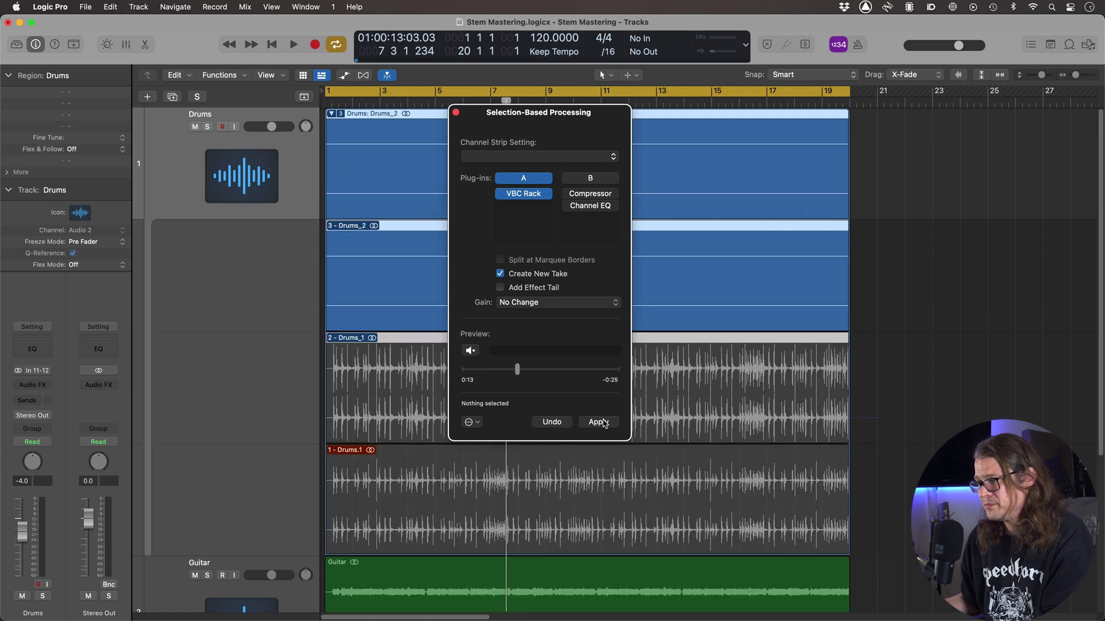
{"action": "left_click", "coordinate": [457, 112]}
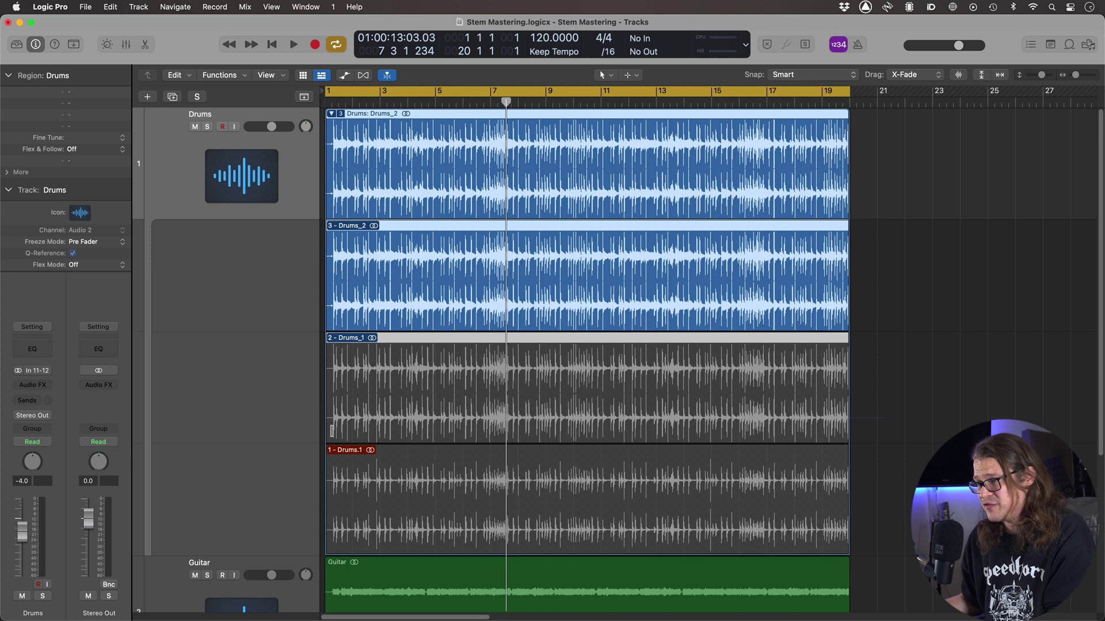
{"action": "left_click_drag", "start_coordinate": [332, 430], "coordinate": [473, 429]}
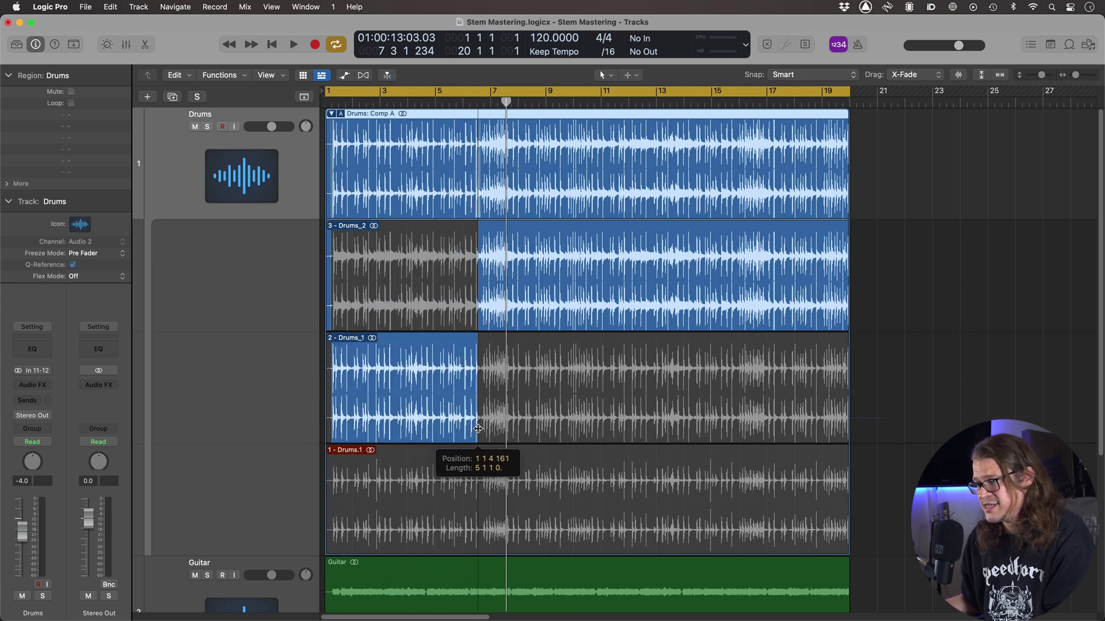
{"action": "left_click_drag", "start_coordinate": [478, 516], "coordinate": [579, 516]}
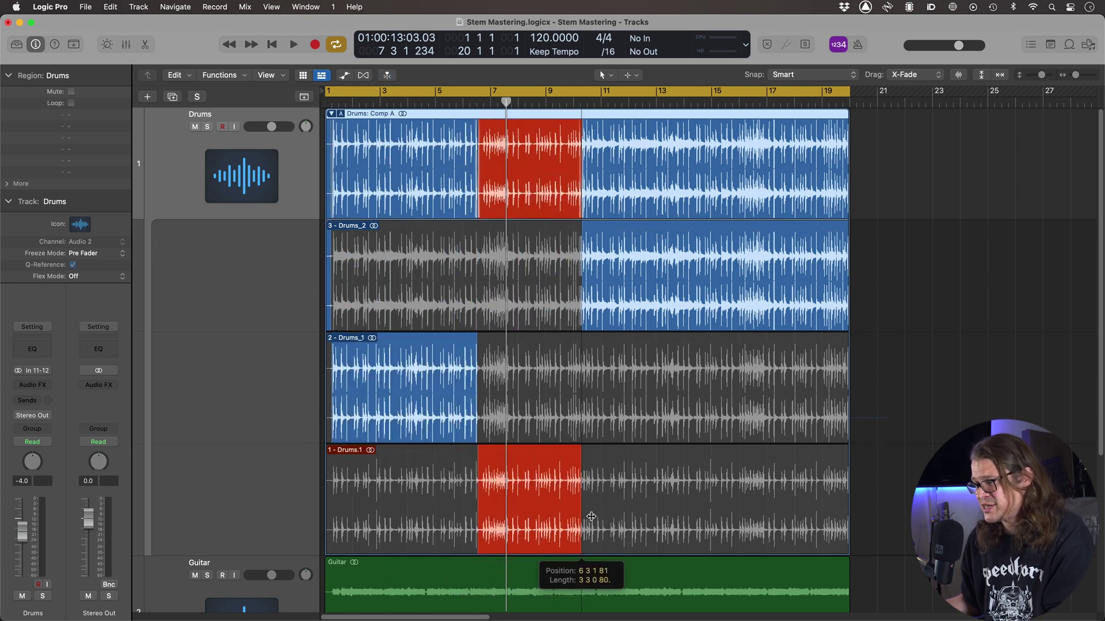